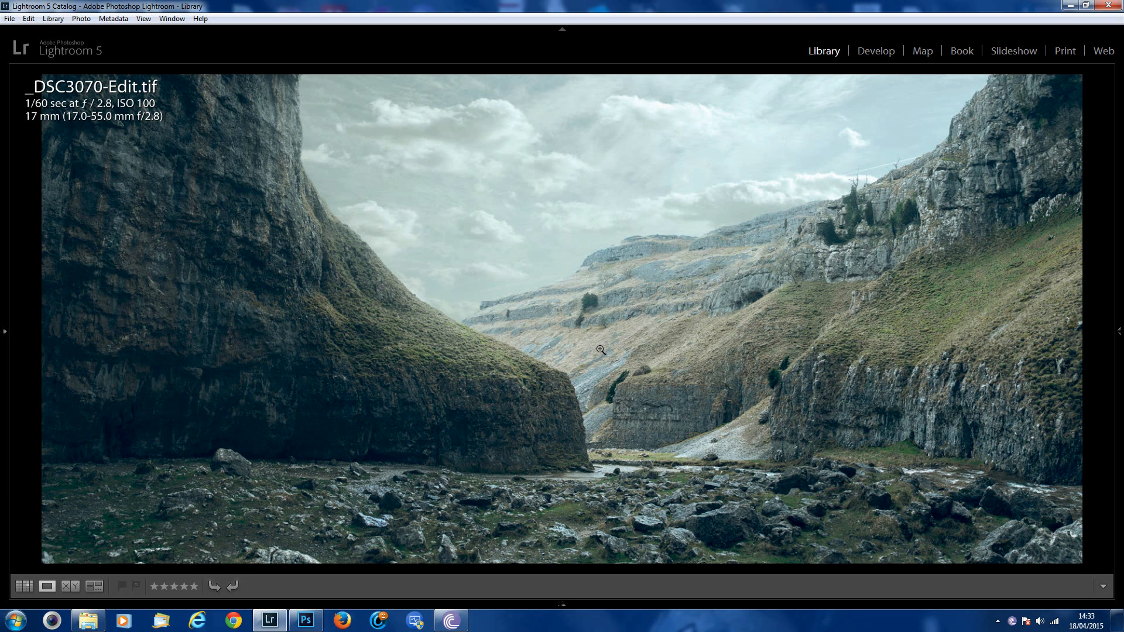
# Step: Review the gorge source photos _DSC3065 through _DSC3070 one by one at full view, then return to the thumbnail grid
pyautogui.click(28, 586)
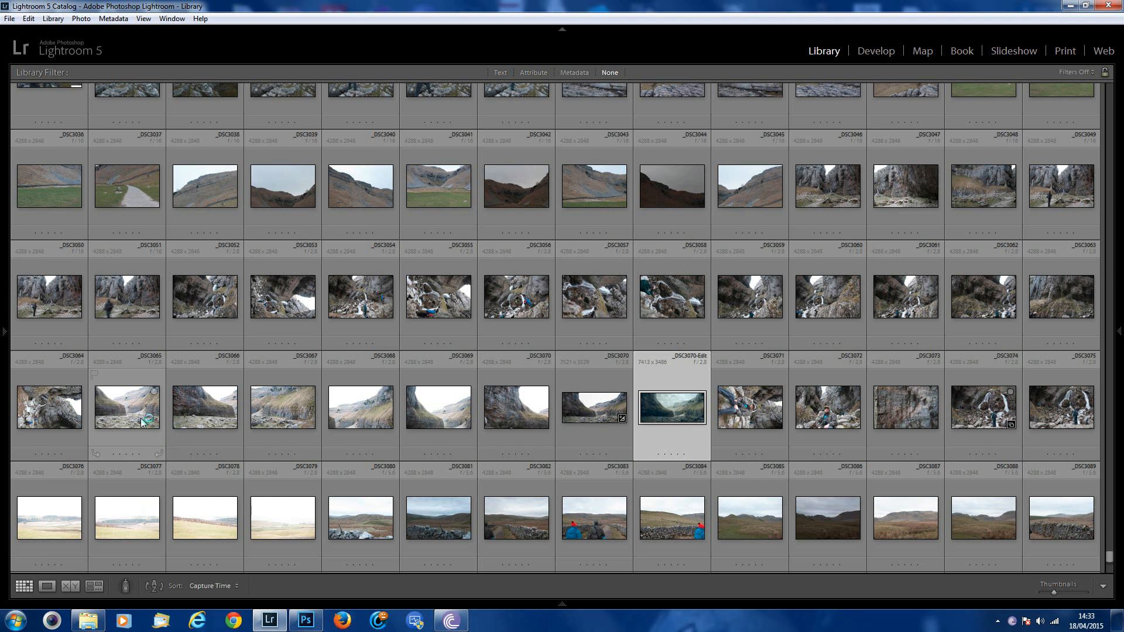
pyautogui.click(121, 401)
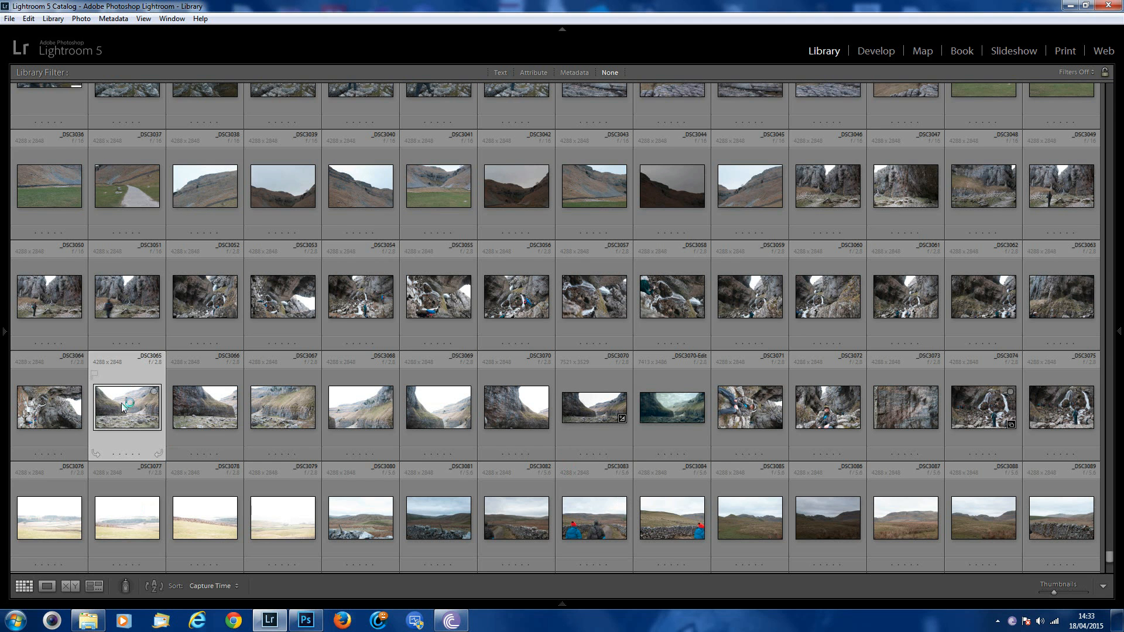
pyautogui.doubleClick(121, 403)
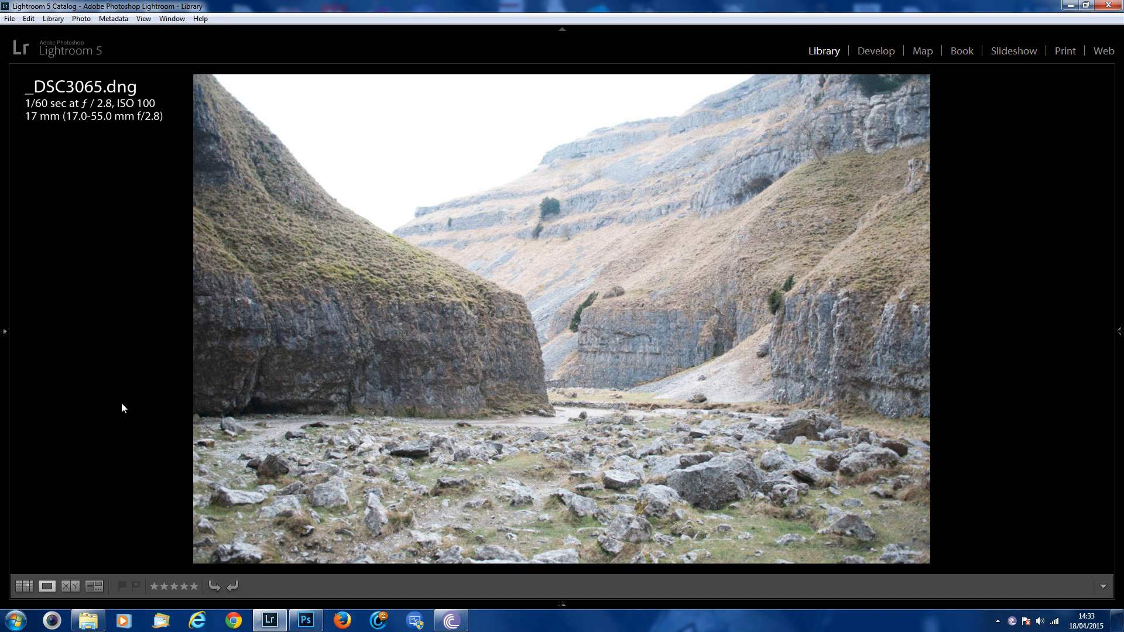
pyautogui.press('Right')
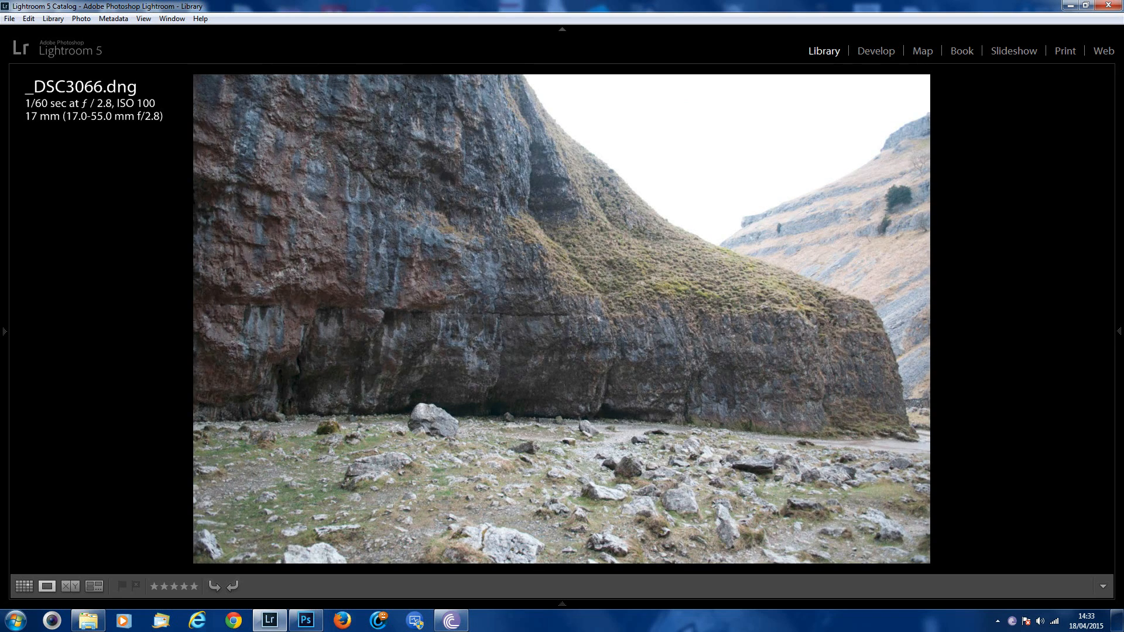
pyautogui.press('Right')
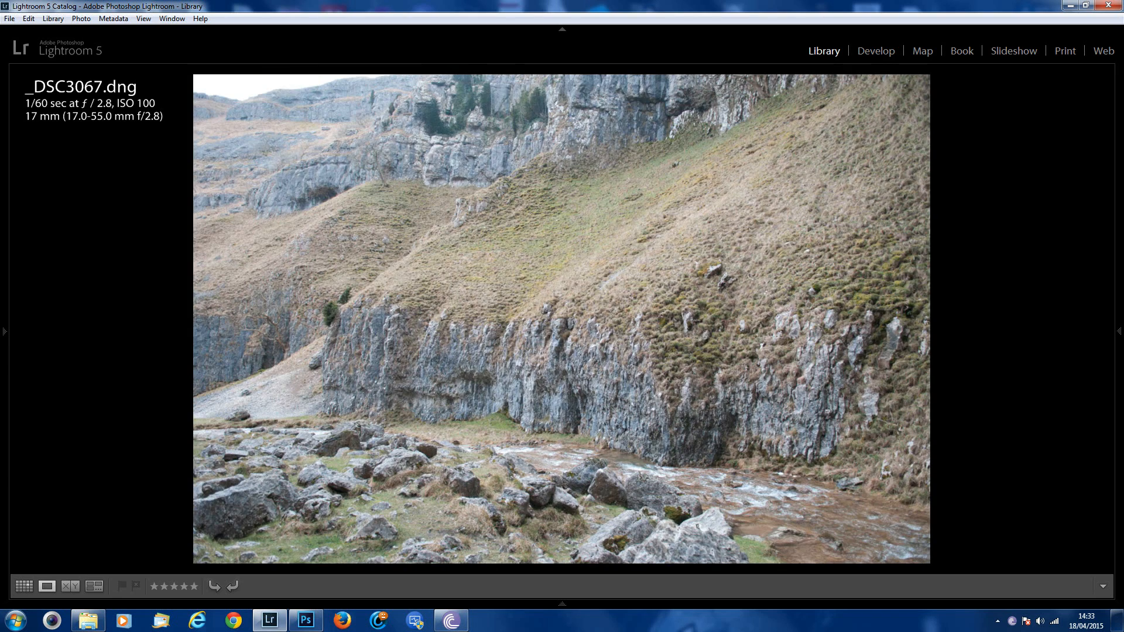
pyautogui.press('Right')
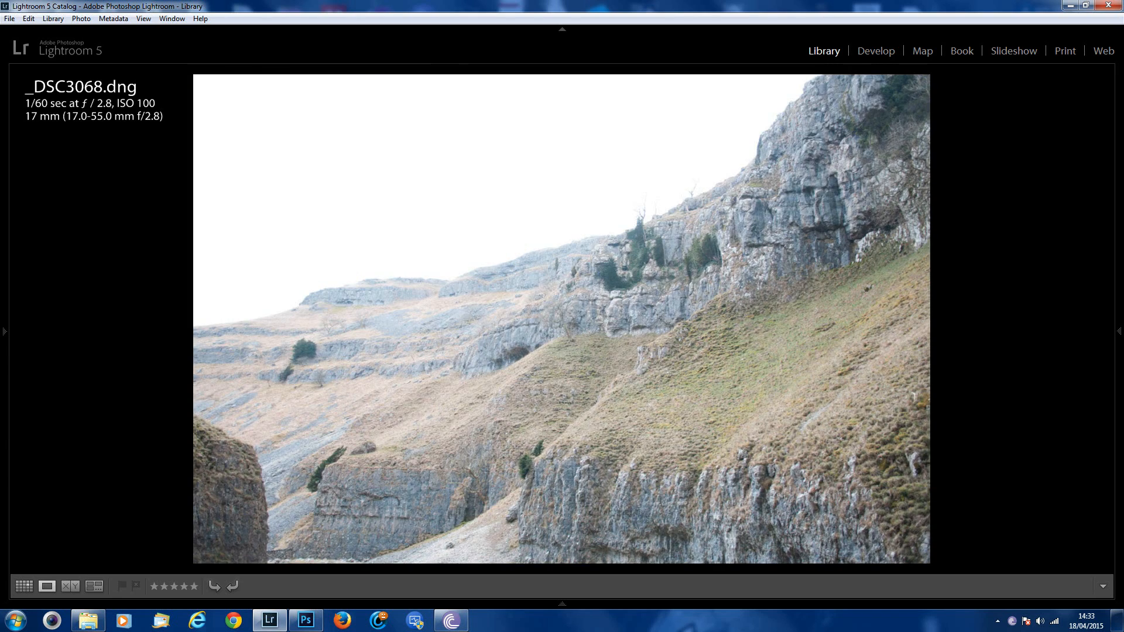
pyautogui.press('Right')
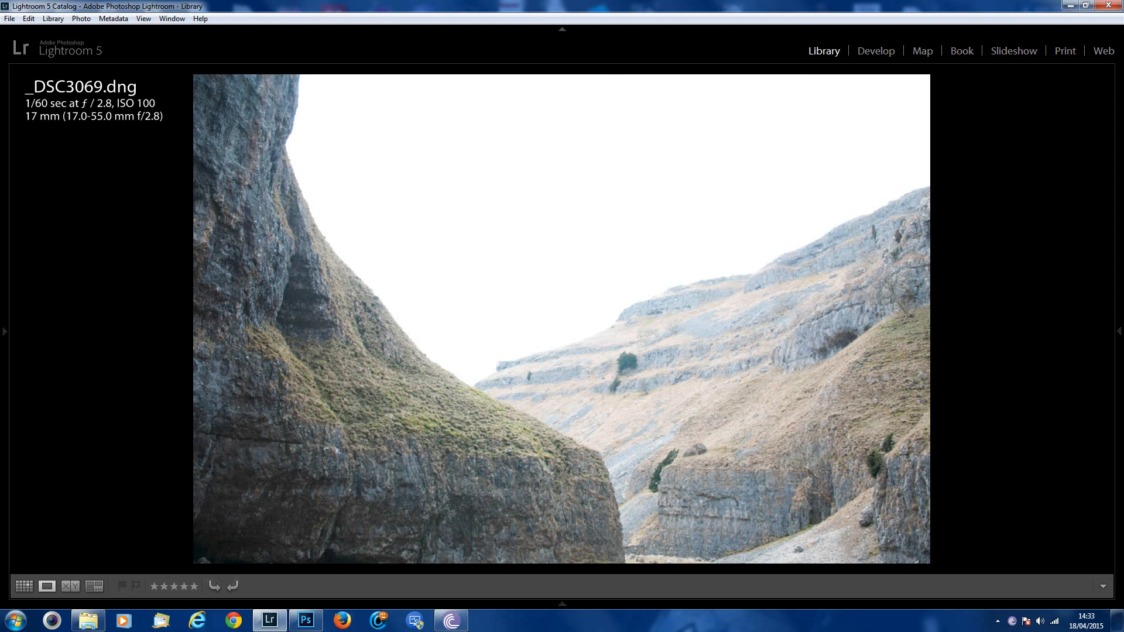
pyautogui.press('Right')
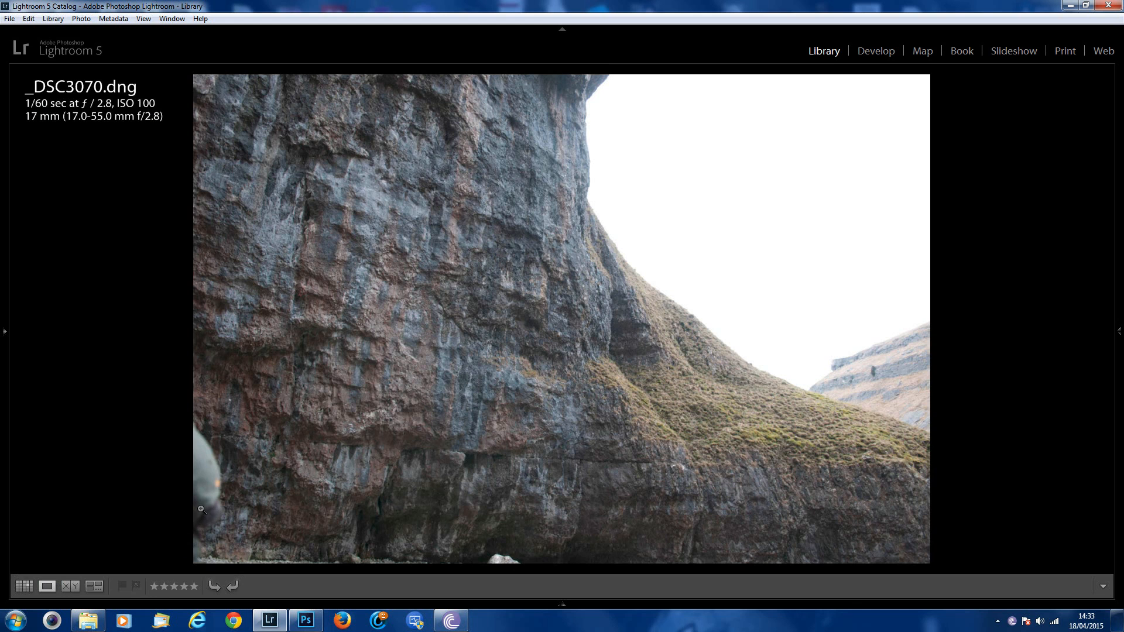
pyautogui.click(23, 588)
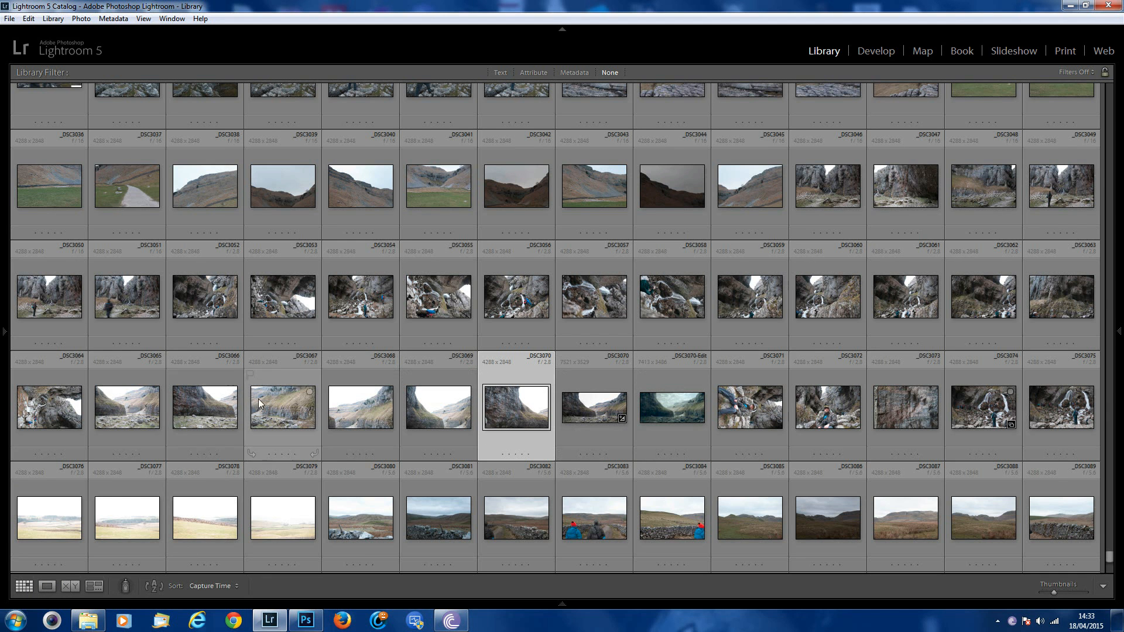
# Step: Send photos _DSC3065 through _DSC3070 to Photoshop with Merge to Panorama, opening them despite the Camera Raw compatibility notice
pyautogui.click(143, 409)
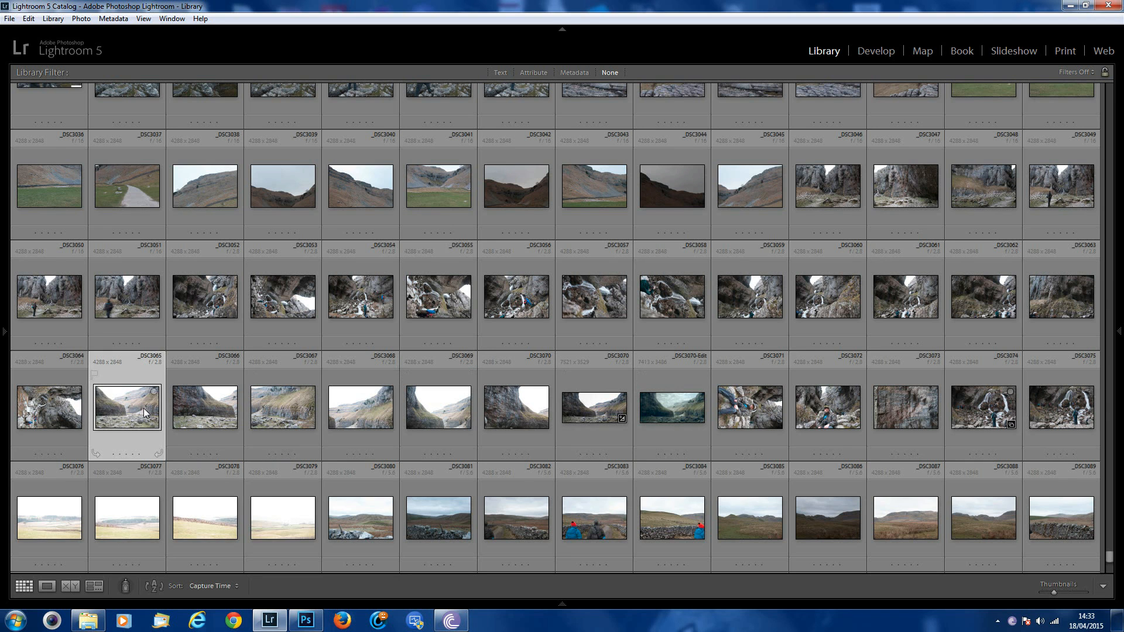
pyautogui.keyDown('shift'); pyautogui.click(518, 406); pyautogui.keyUp('shift')
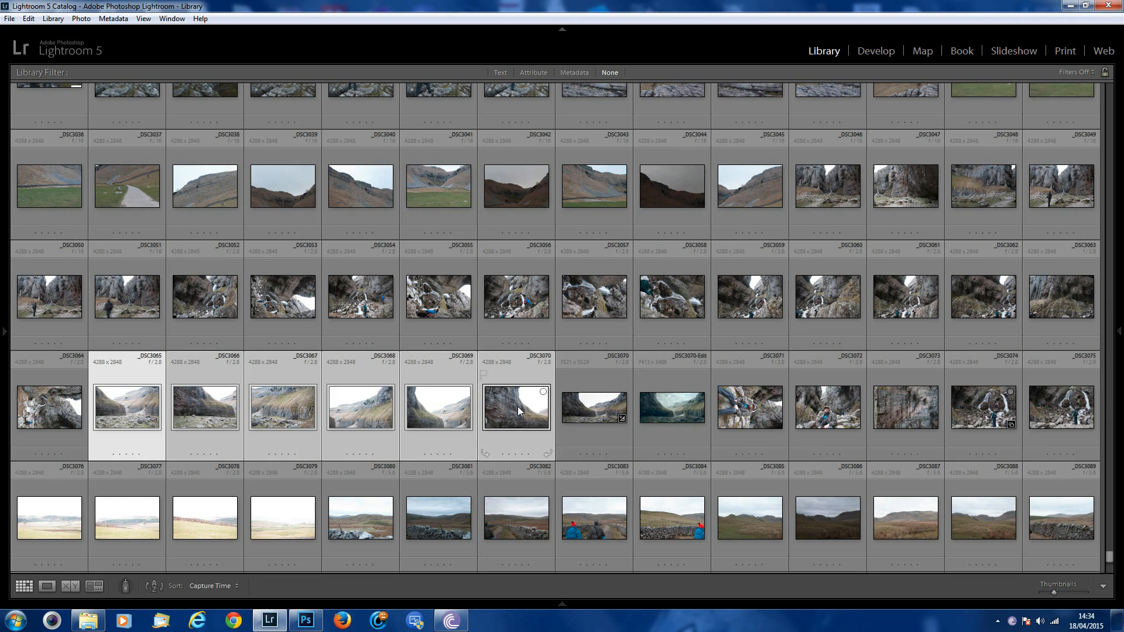
pyautogui.rightClick(517, 406)
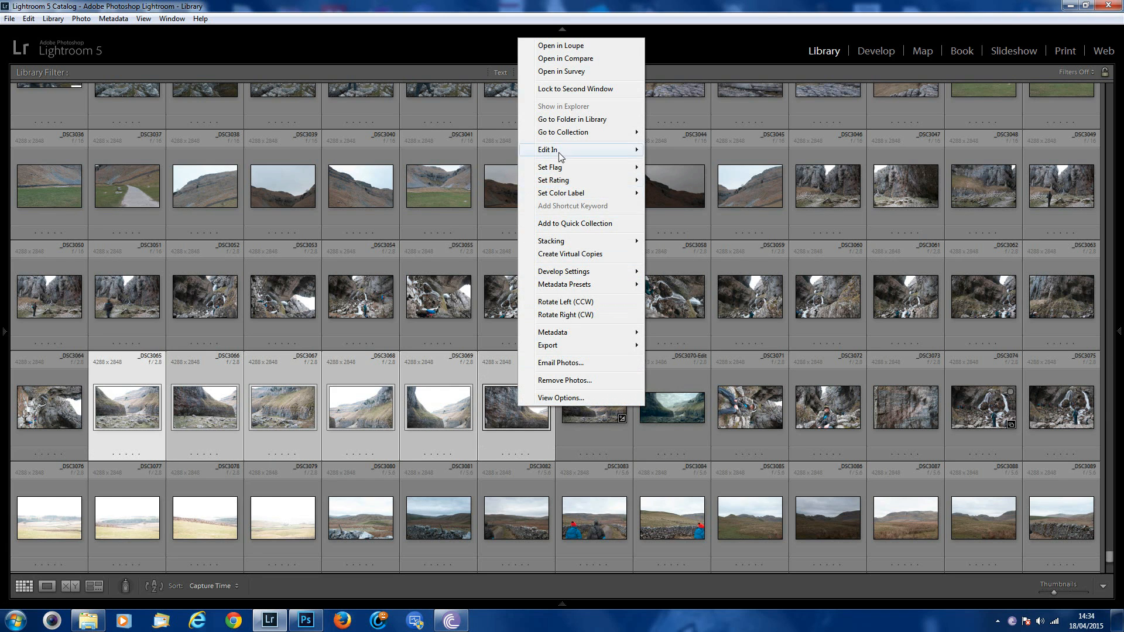
pyautogui.moveTo(558, 151)
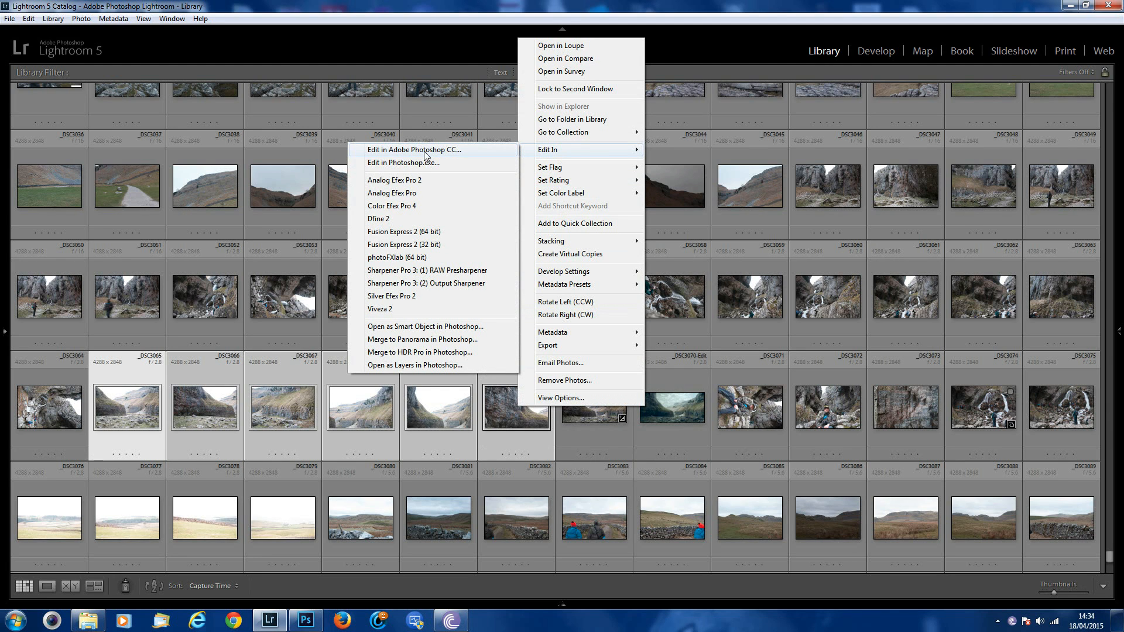
pyautogui.click(419, 339)
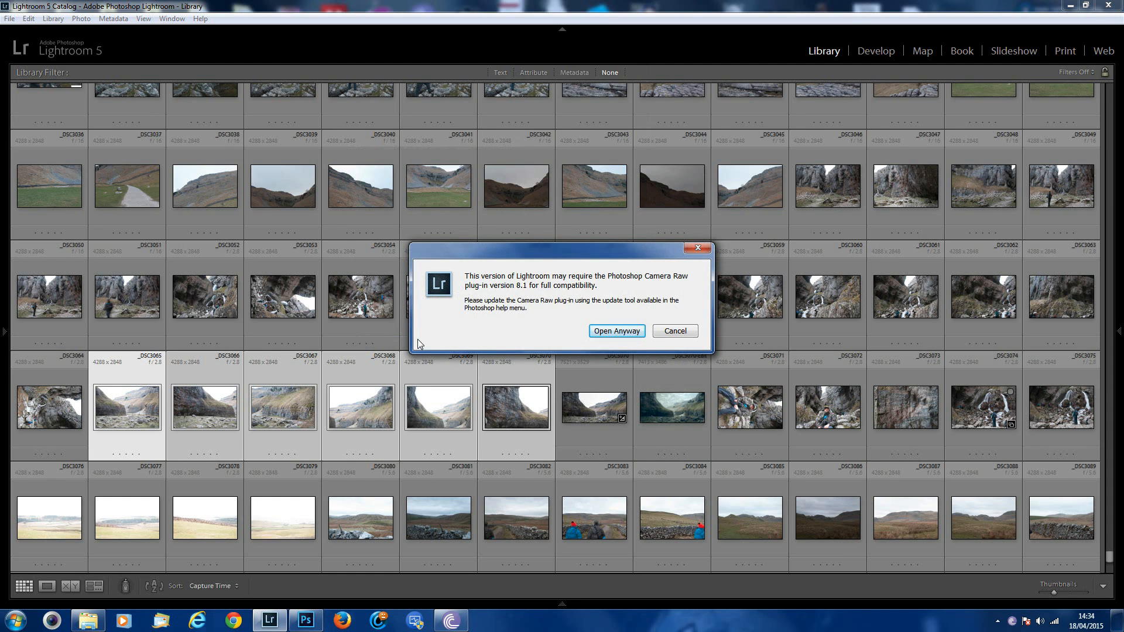
pyautogui.click(617, 331)
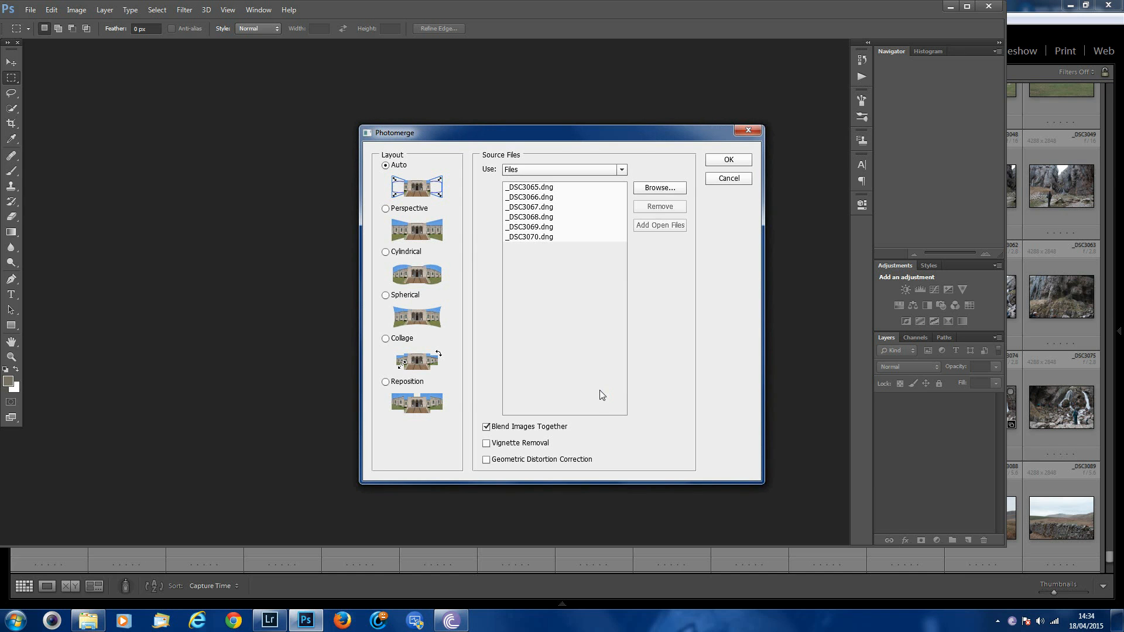
# Step: Run Photomerge on all six source files using the Reposition layout with Blend Images Together enabled
pyautogui.click(385, 383)
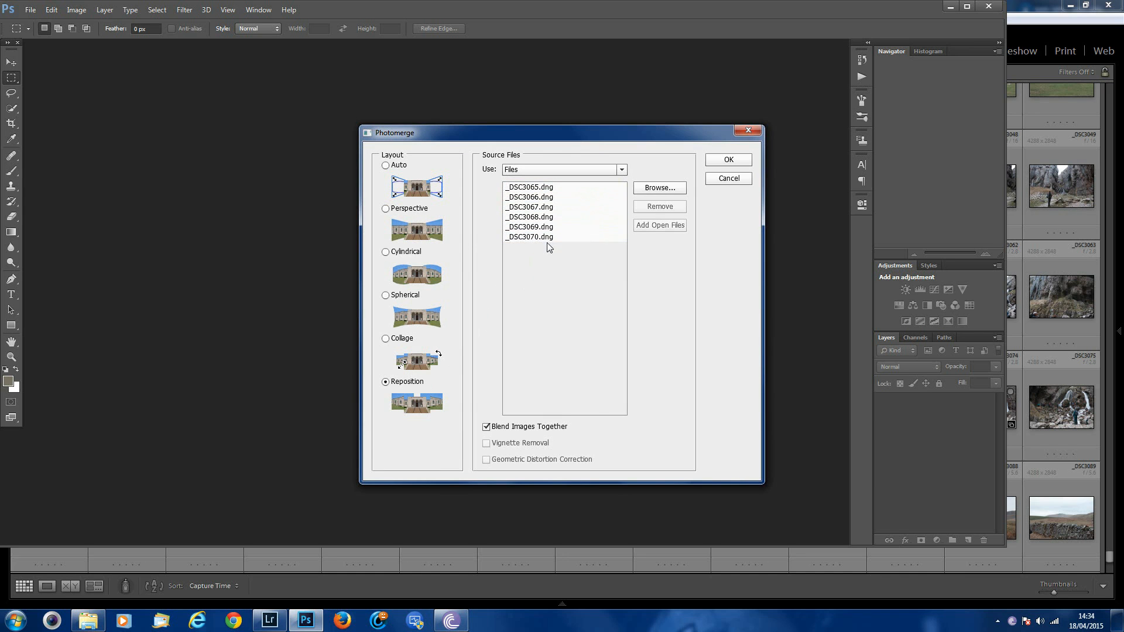
pyautogui.click(553, 189)
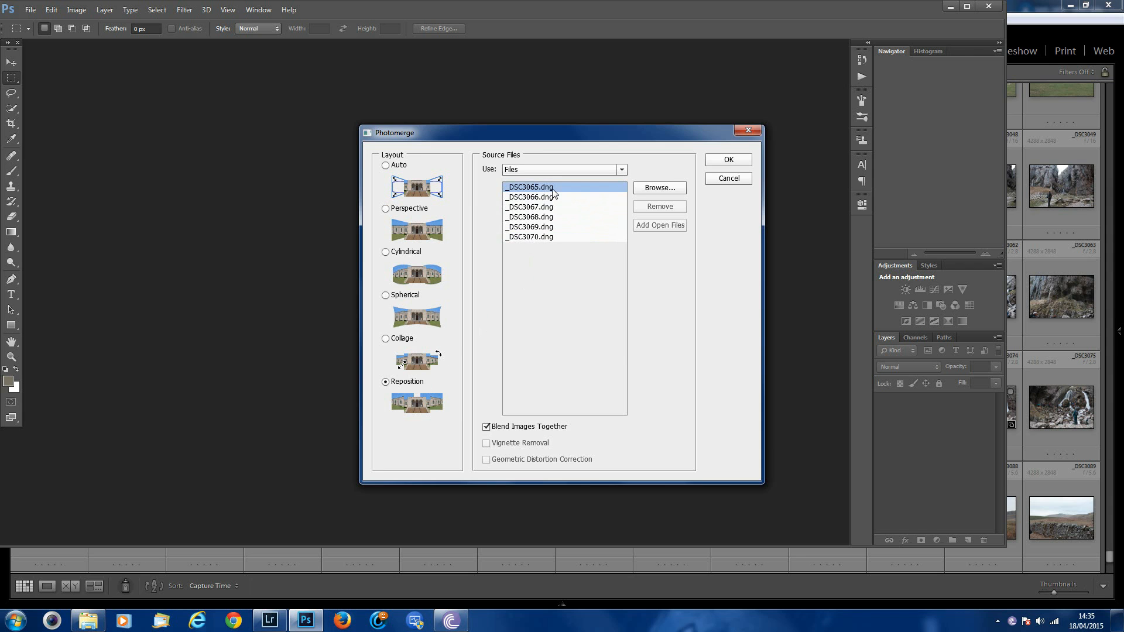
pyautogui.keyDown('shift'); pyautogui.click(545, 237); pyautogui.keyUp('shift')
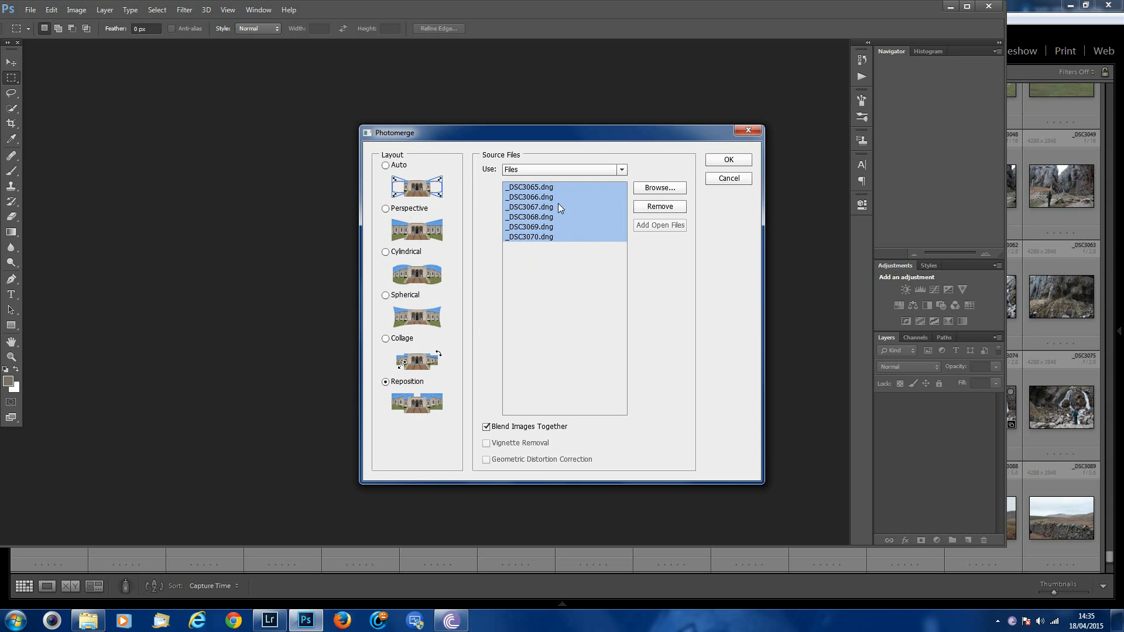
pyautogui.click(738, 160)
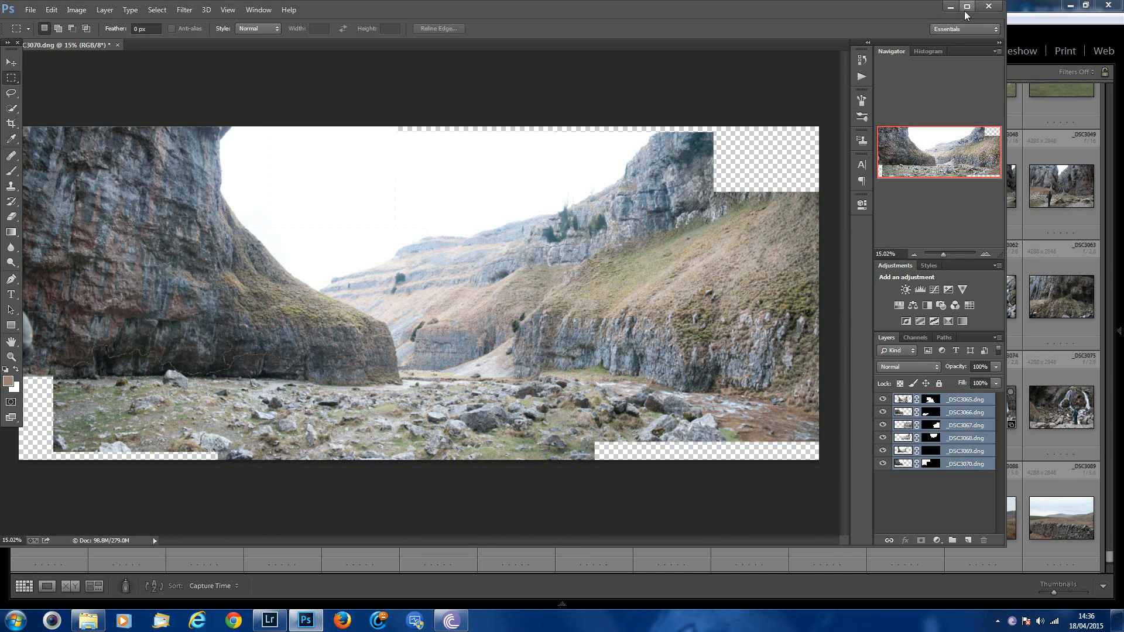
# Step: Maximize the Photoshop window and examine the merged panorama closely and as a whole for seams and empty edges
pyautogui.click(966, 6)
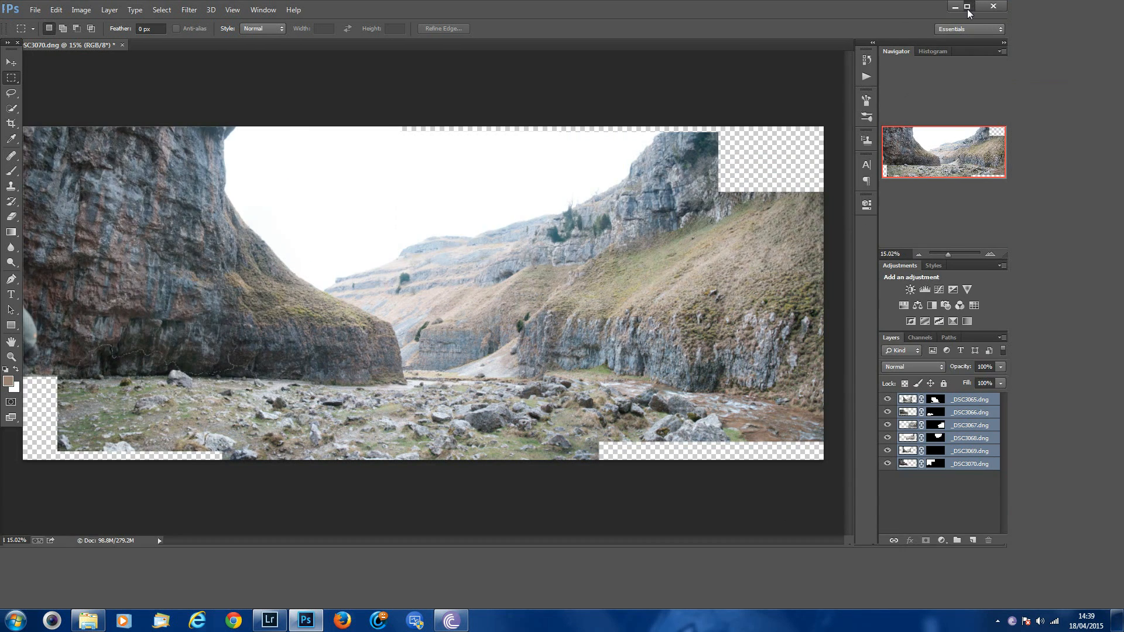
pyautogui.click(967, 7)
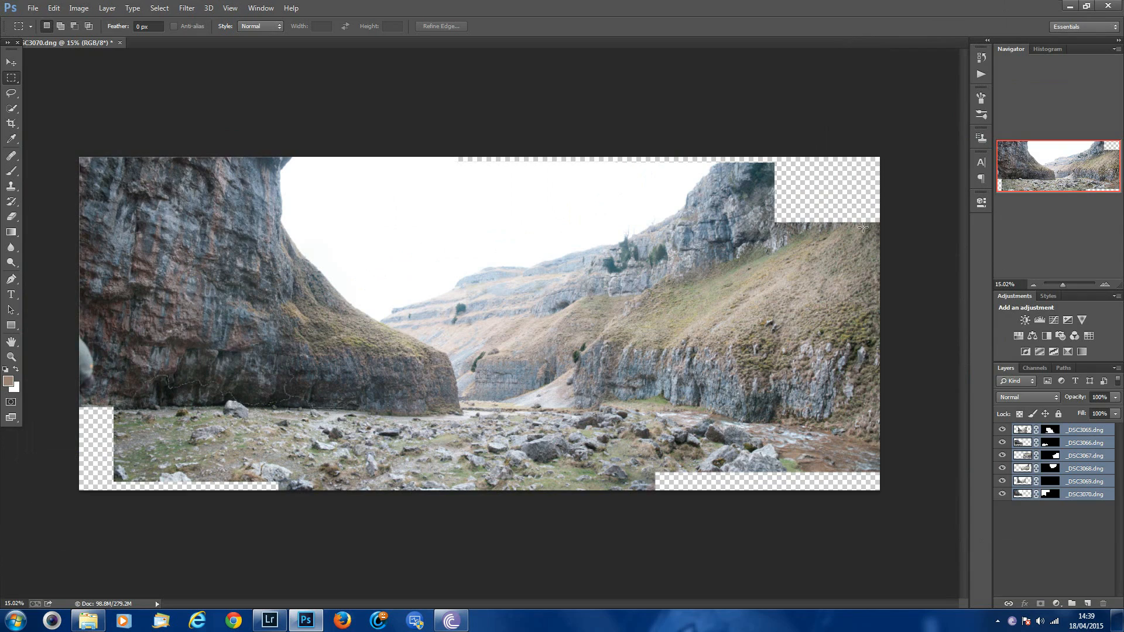
pyautogui.hotkey('ctrl', '-')
pyautogui.hotkey('ctrl', '-')
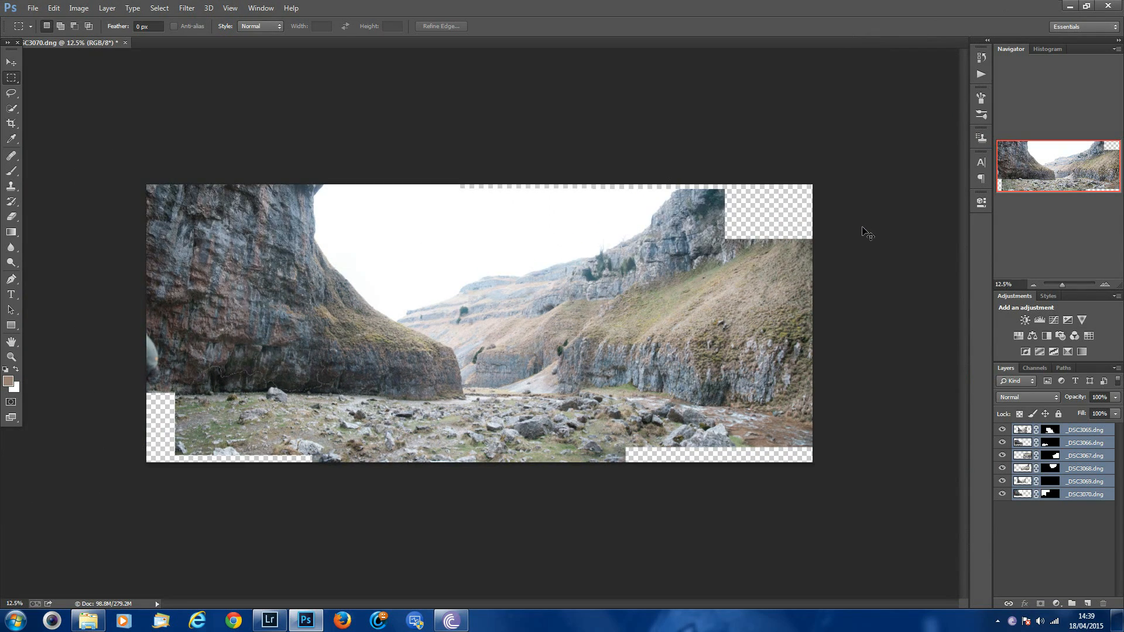
pyautogui.hotkey('ctrl', '+')
pyautogui.hotkey('ctrl', '+')
pyautogui.hotkey('ctrl', '+')
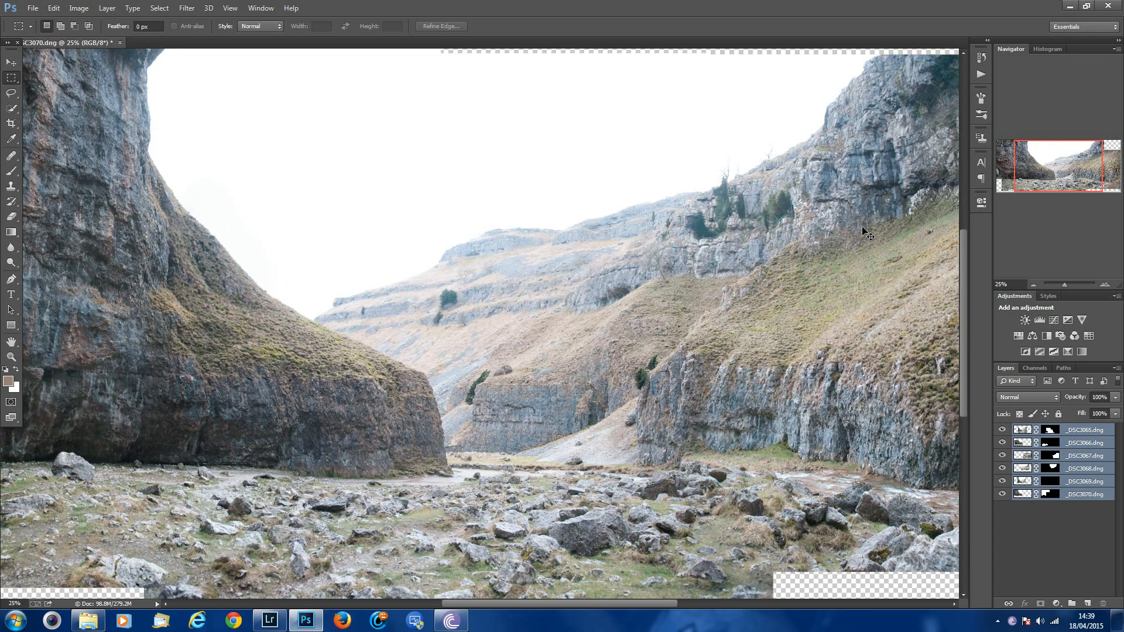
pyautogui.hotkey('ctrl', '+')
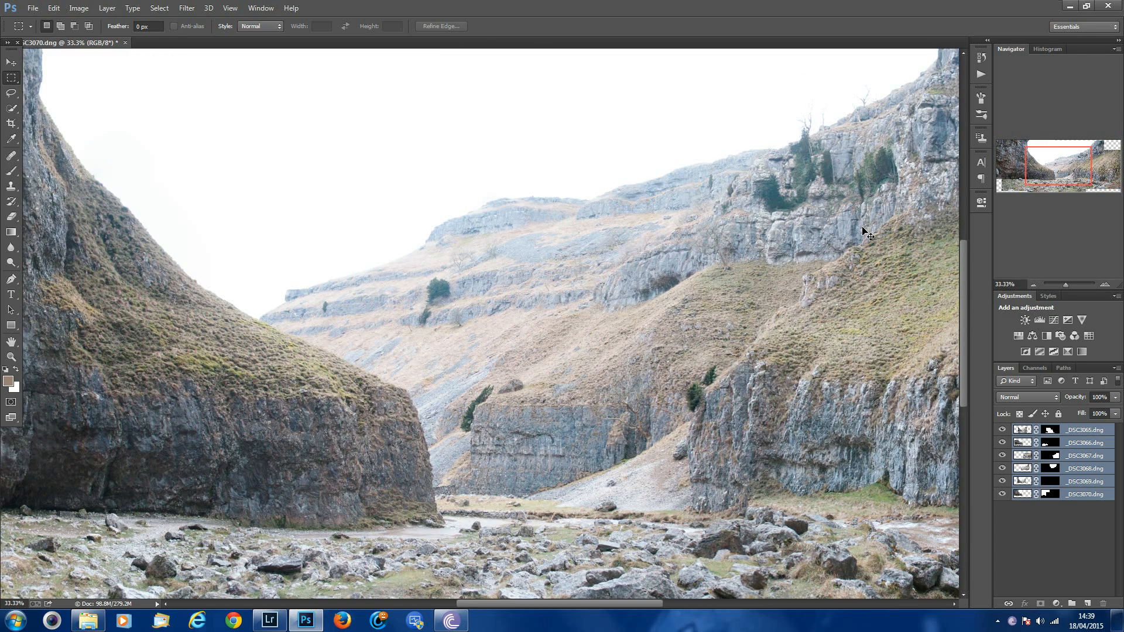
pyautogui.hotkey('ctrl', '-')
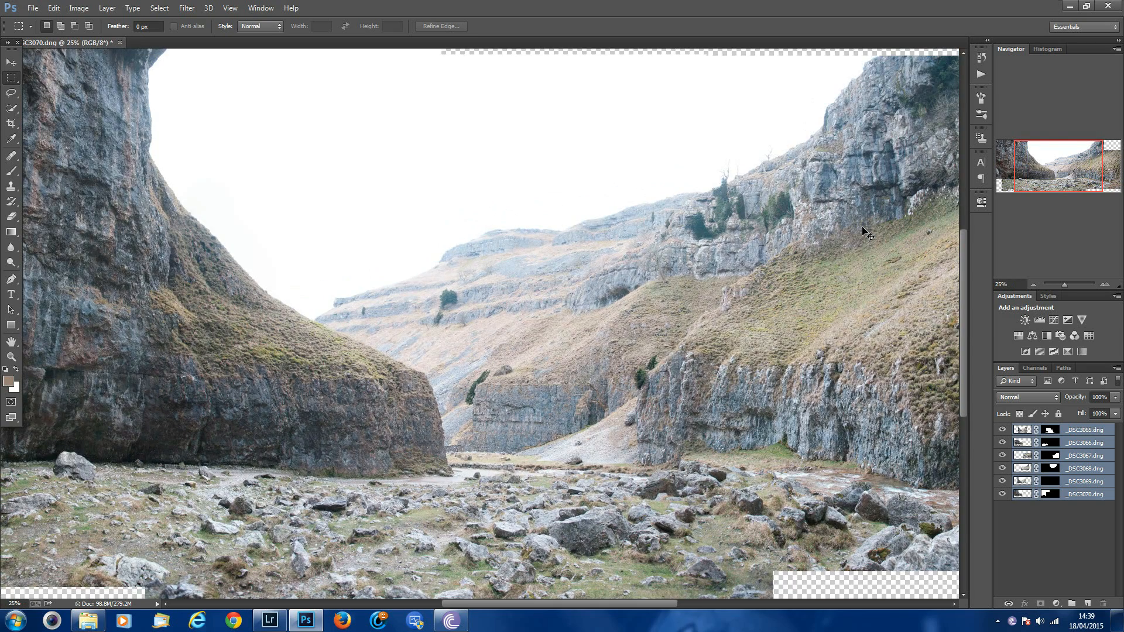
pyautogui.hotkey('ctrl', '-')
pyautogui.hotkey('ctrl', '-')
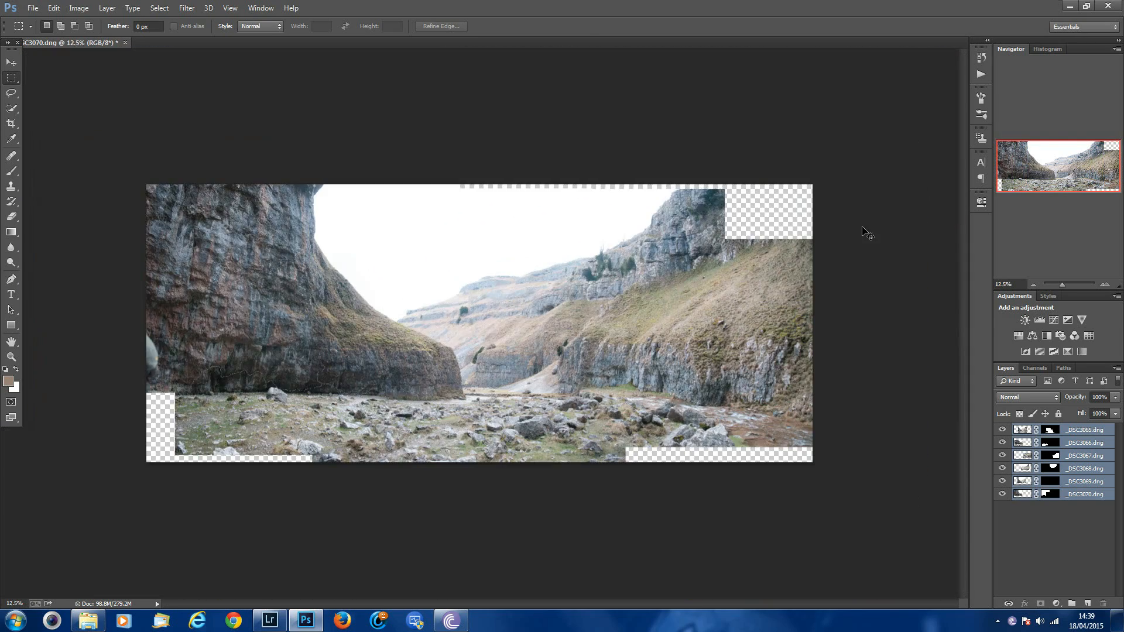
pyautogui.hotkey('ctrl', '+')
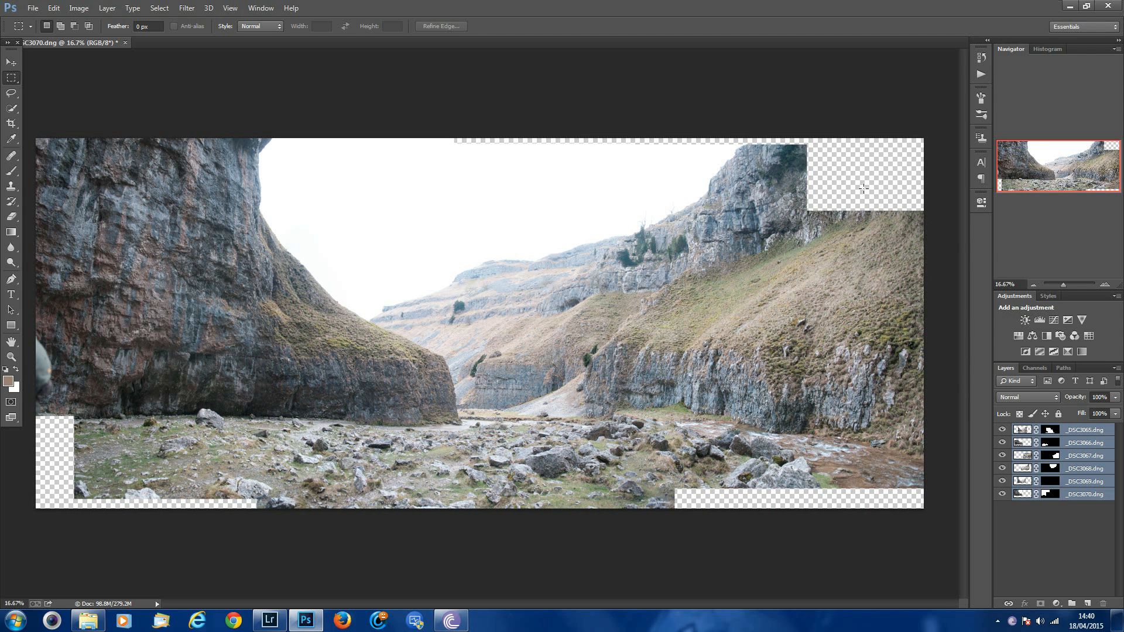
# Step: Set a crop around the panorama that trims the transparent gaps along the image's top, bottom and left edges
pyautogui.click(10, 129)
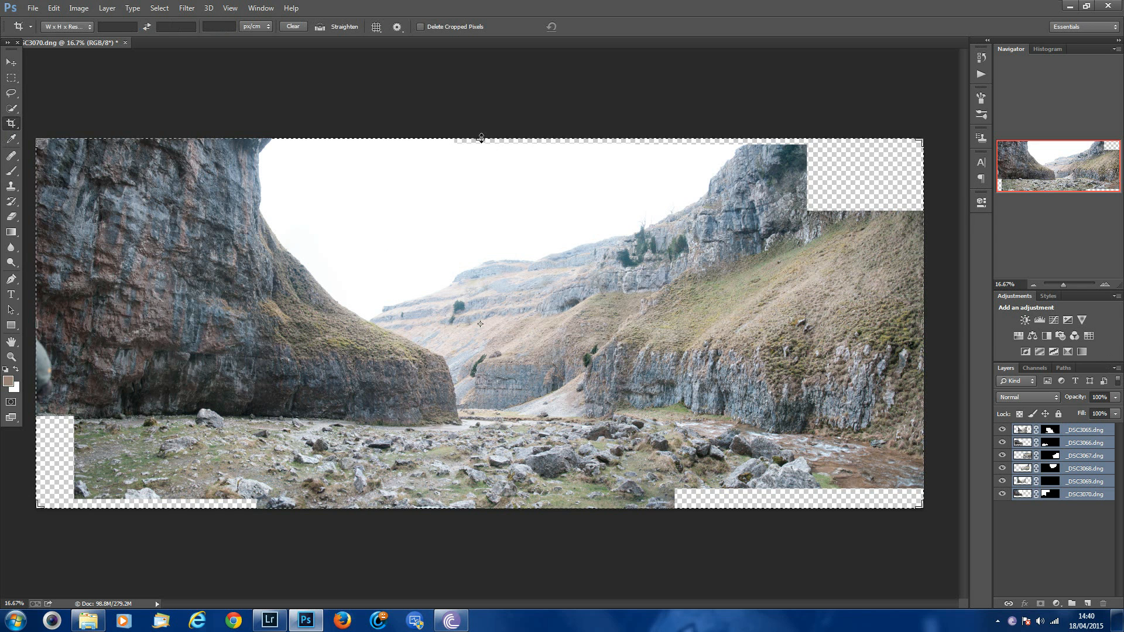
pyautogui.moveTo(481, 139); pyautogui.dragTo(483, 360)
pyautogui.moveTo(484, 472)
pyautogui.mouseDown()
pyautogui.moveTo(488, 432)
pyautogui.moveTo(490, 464)
pyautogui.mouseUp()
pyautogui.moveTo(39, 312); pyautogui.dragTo(64, 312)
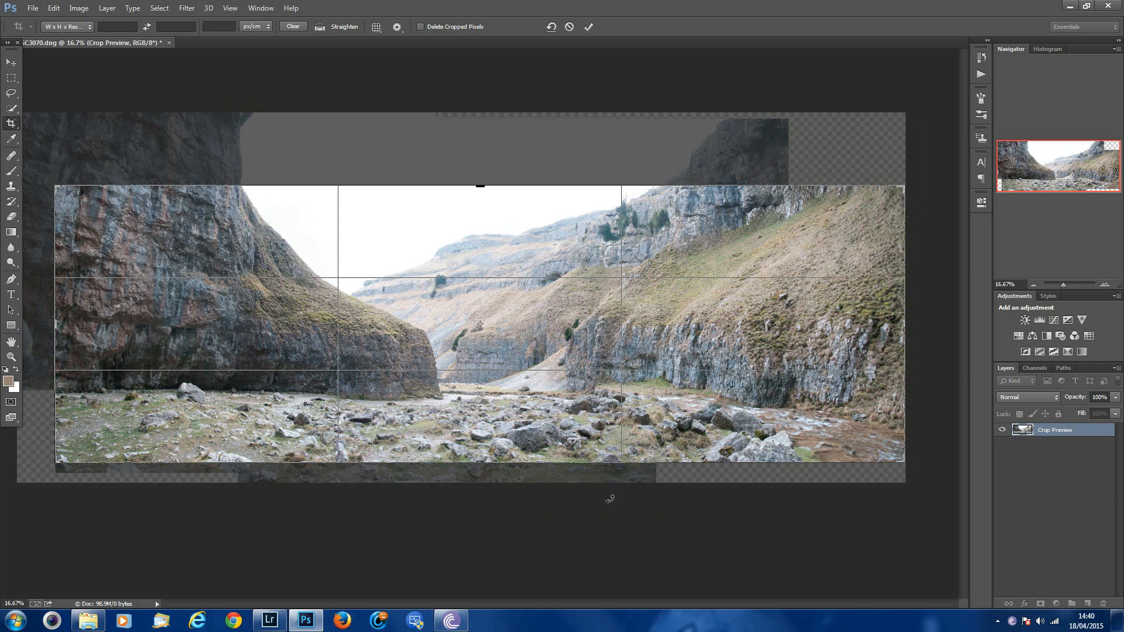